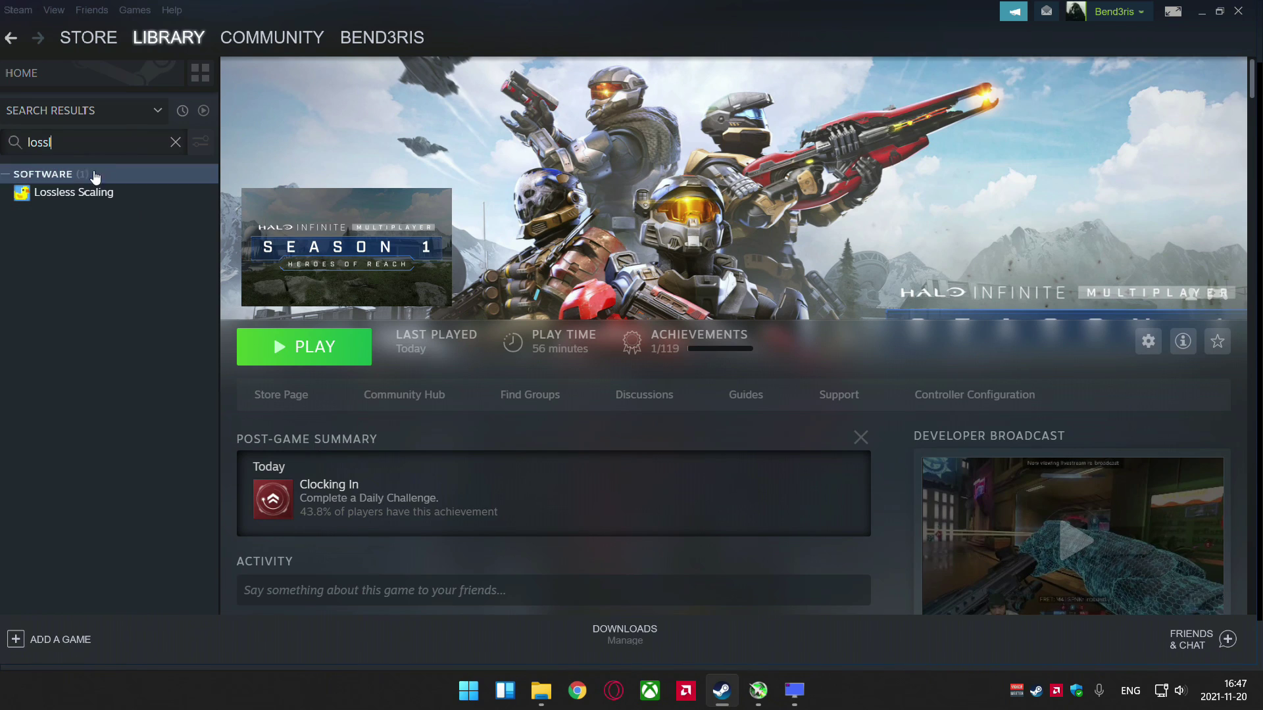
- Launch Lossless Scaling and then Hunt: Showdown from the Steam library
left_click(73, 193)
left_click(336, 348)
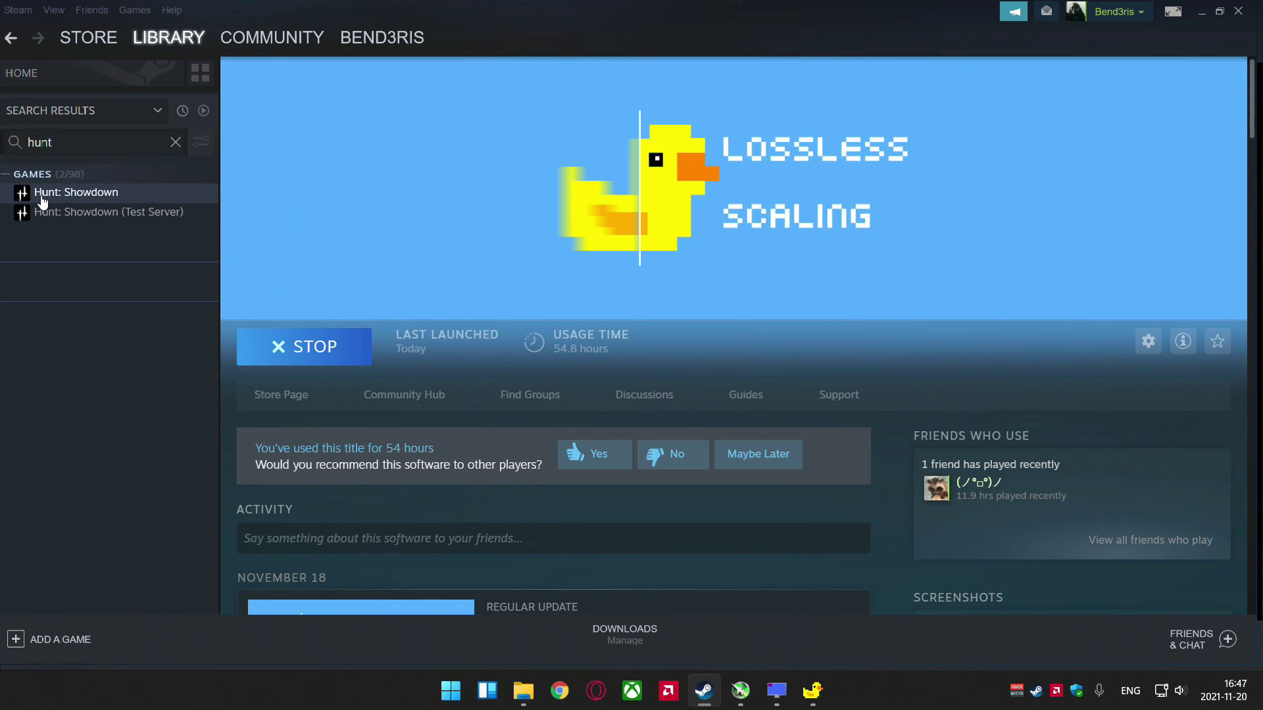
left_click(75, 192)
left_click(298, 350)
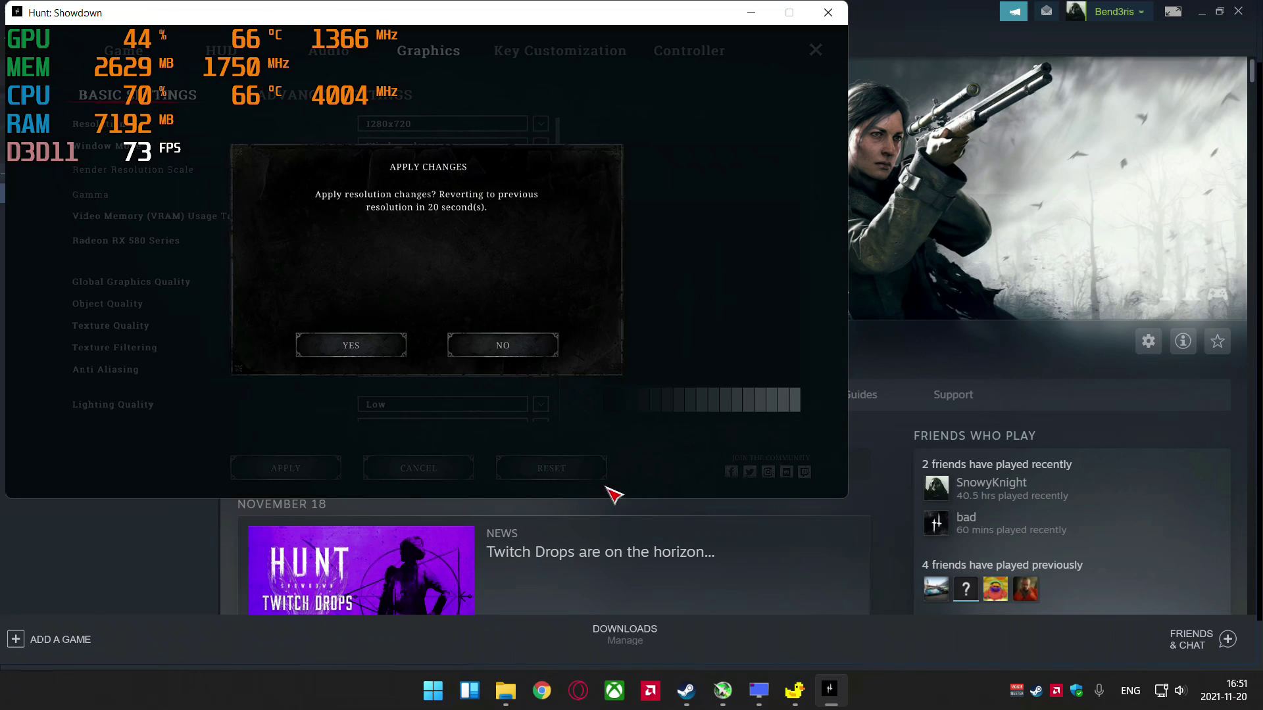
- Confirm the windowed 1280x720 resolution in the Apply Changes dialog
left_click(350, 344)
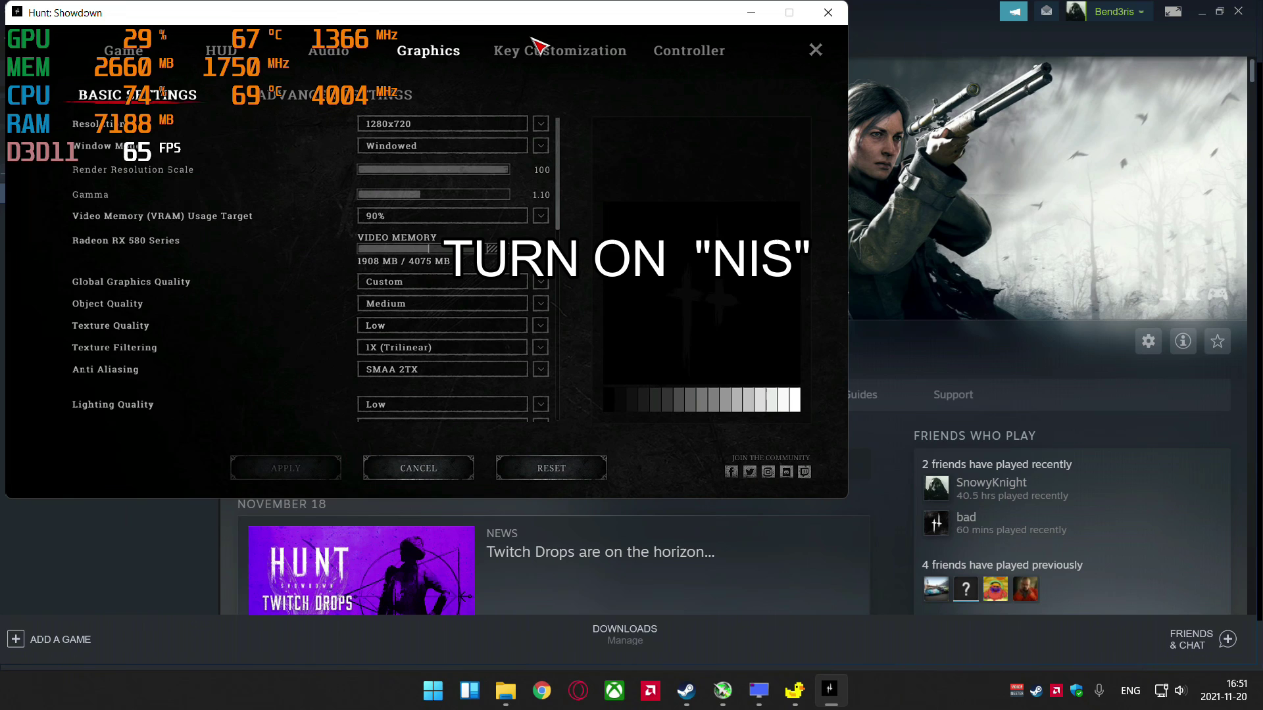
- Bring the Lossless Scaling window to the front with Alt+Tab
key("alt+Tab")
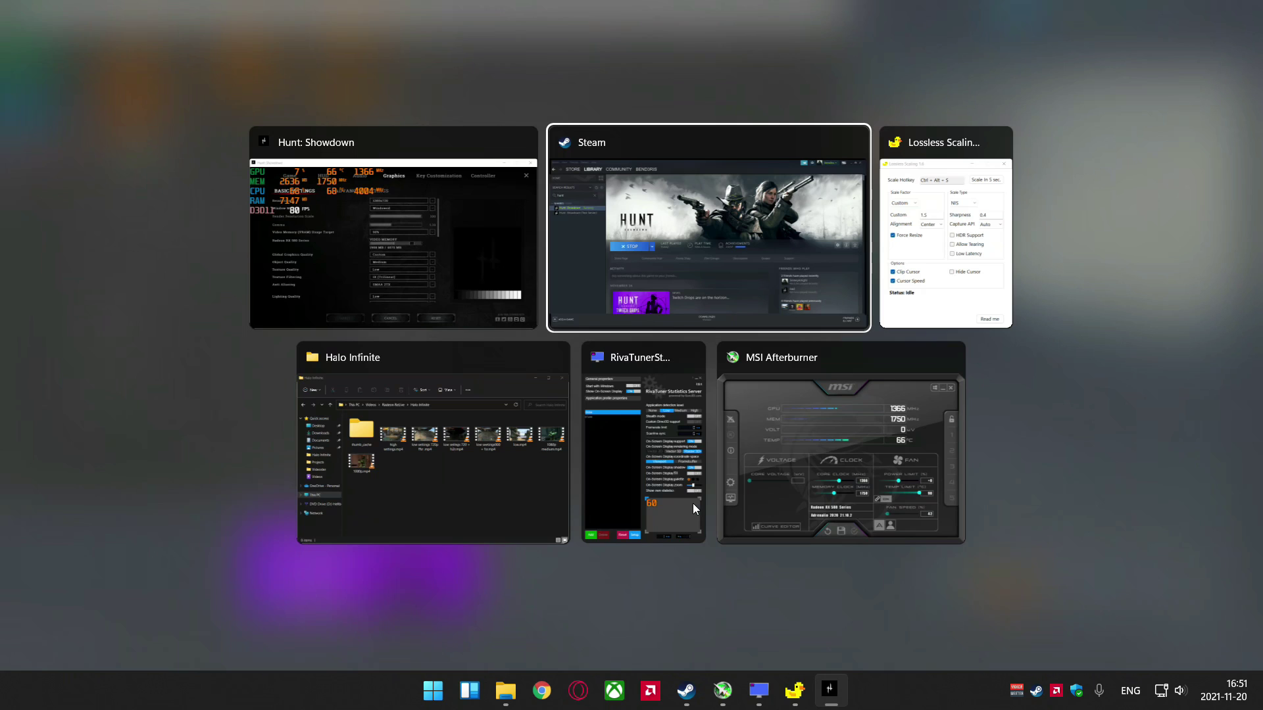
key("Tab")
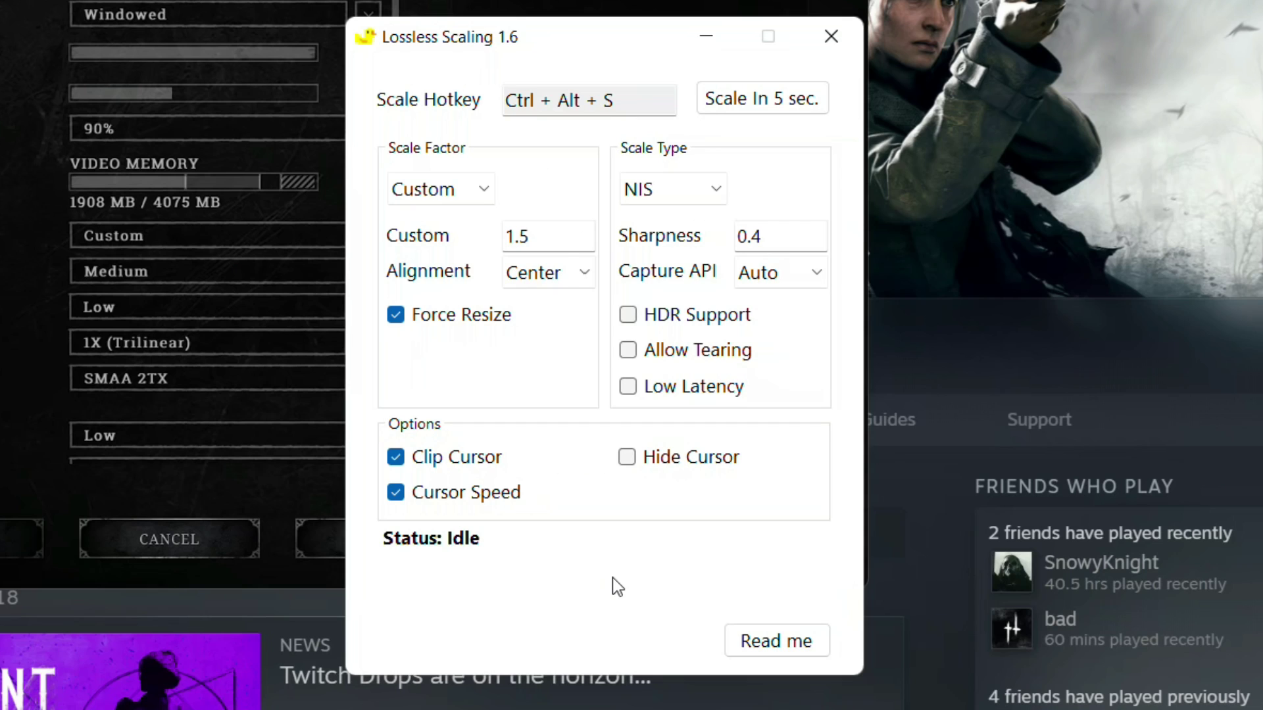